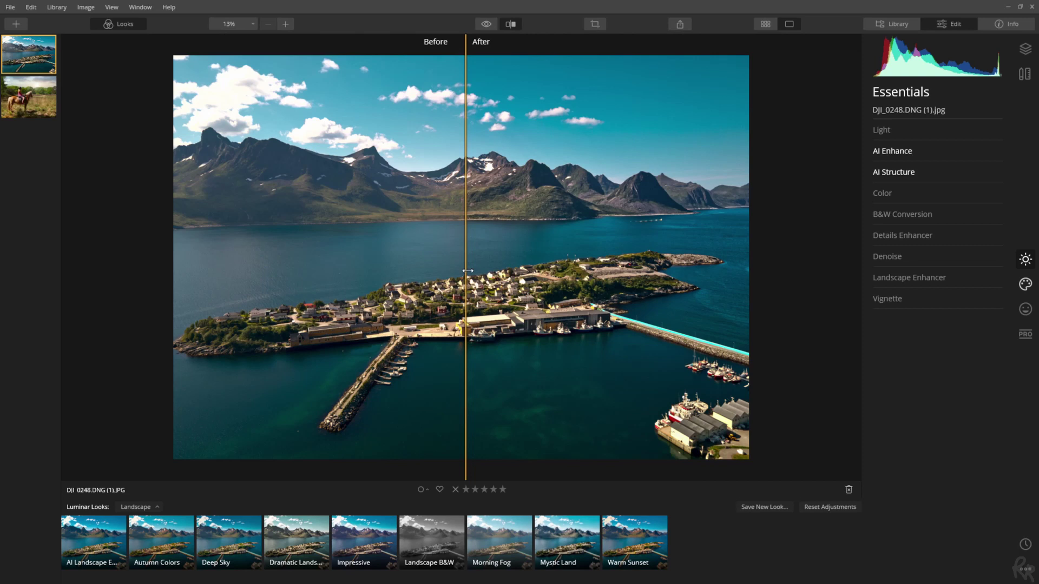
Slide the before/after divider far left so the harbour photo shows mostly the original version
left_click_drag(468, 271, 71, 227)
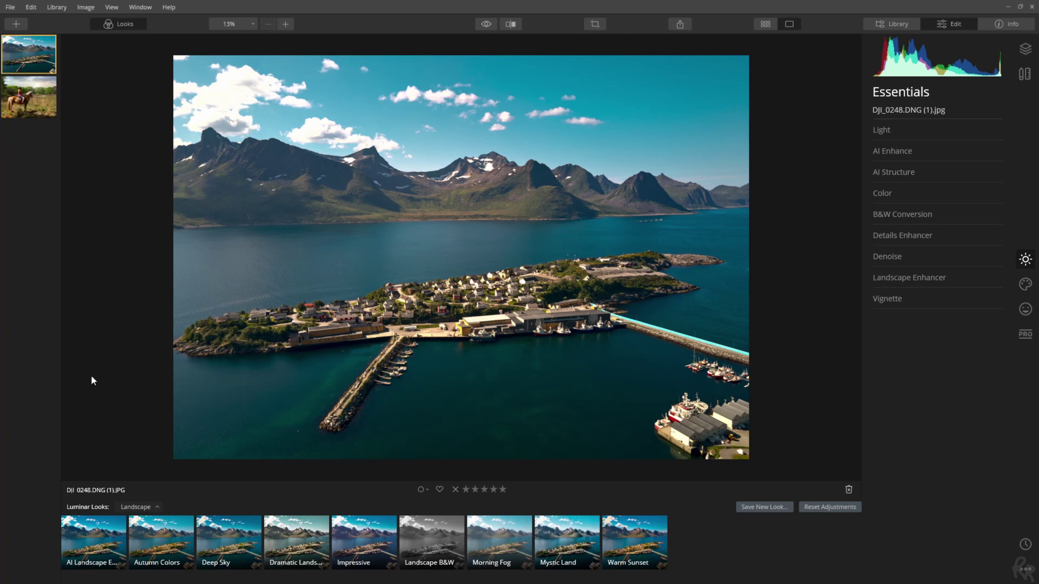
left_click(86, 543)
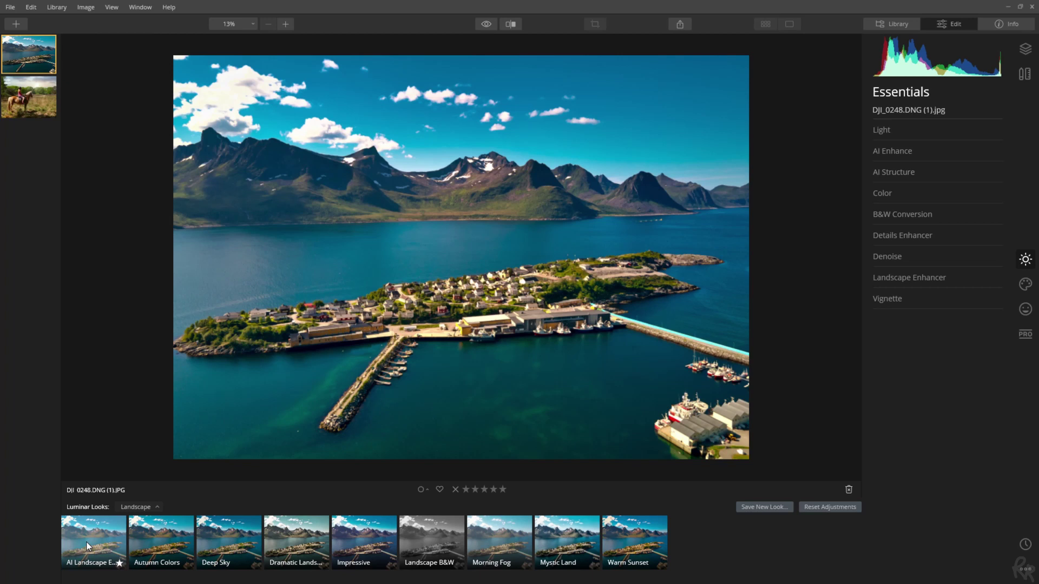
left_click(165, 541)
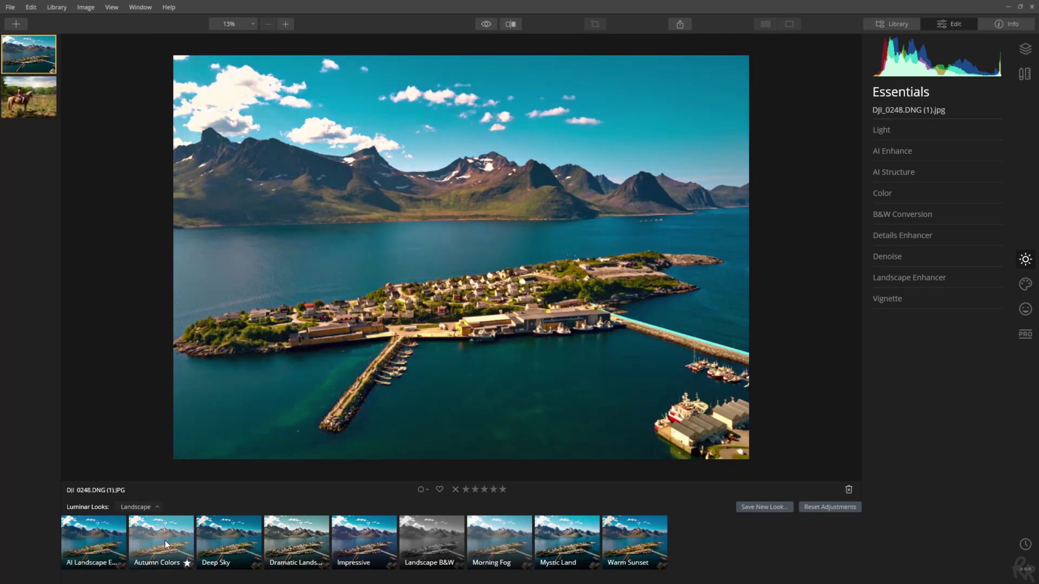
left_click(242, 538)
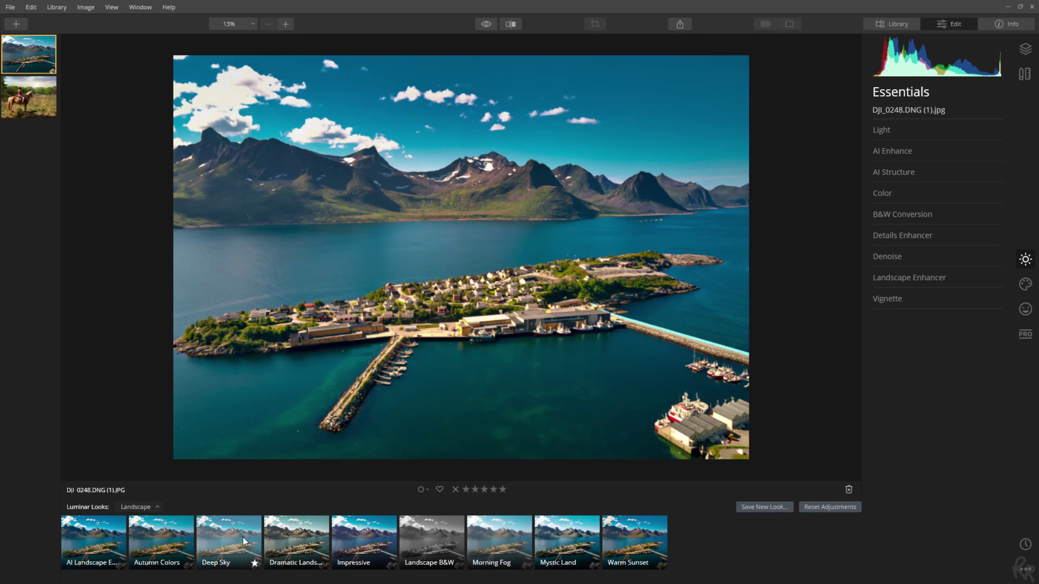
left_click(301, 539)
left_click(346, 531)
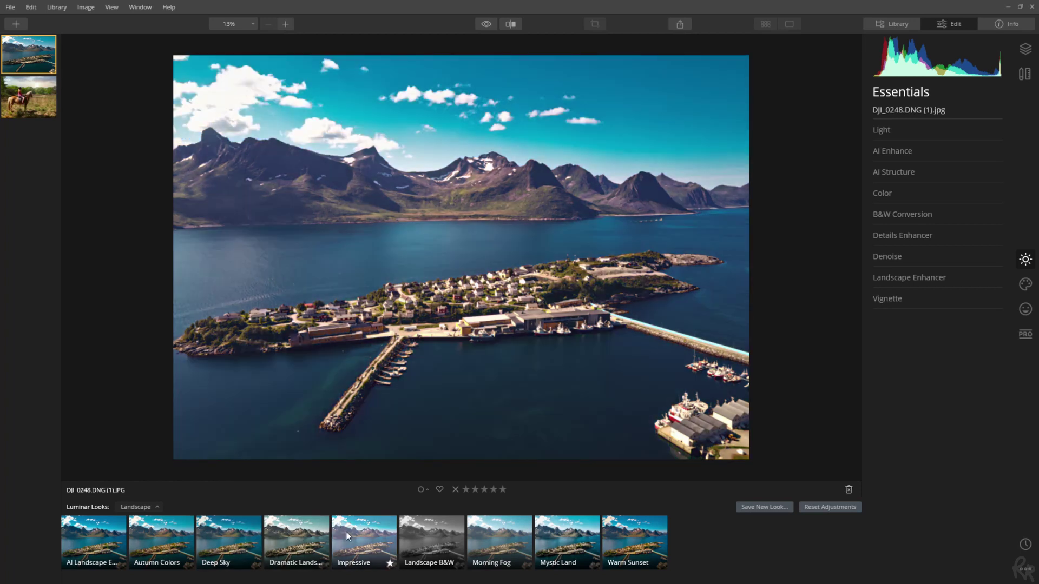
left_click(427, 537)
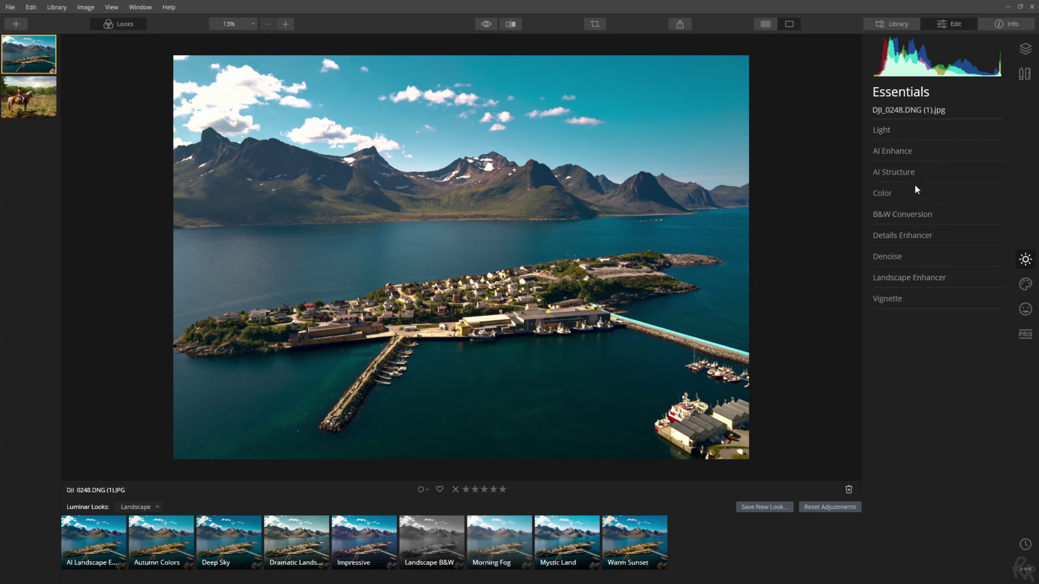
Set AI Enhance's AI Accent to 24, leaving AI Sky Enhancer at 0
left_click(900, 152)
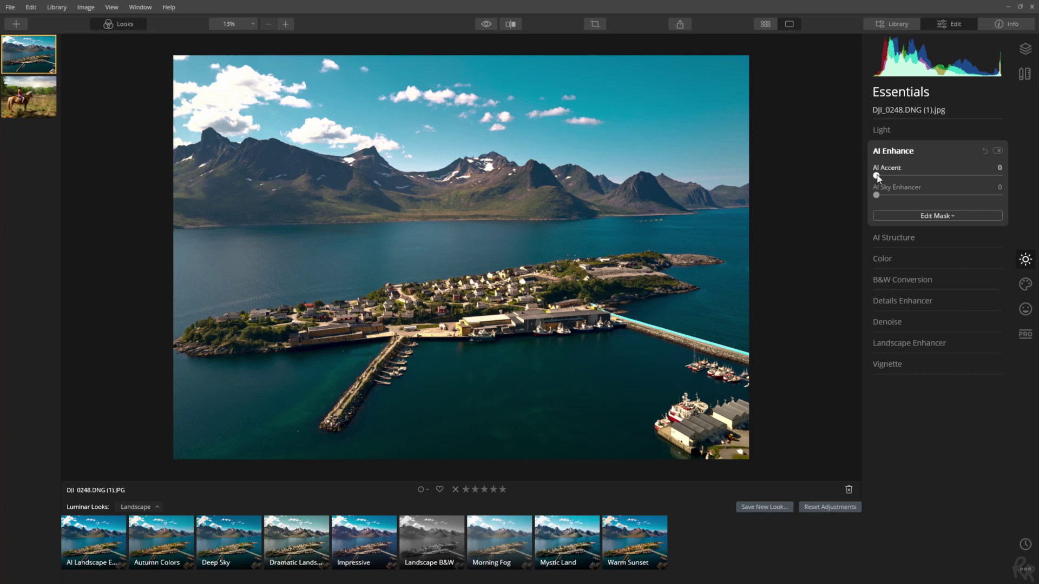
left_click_drag(876, 177, 976, 187)
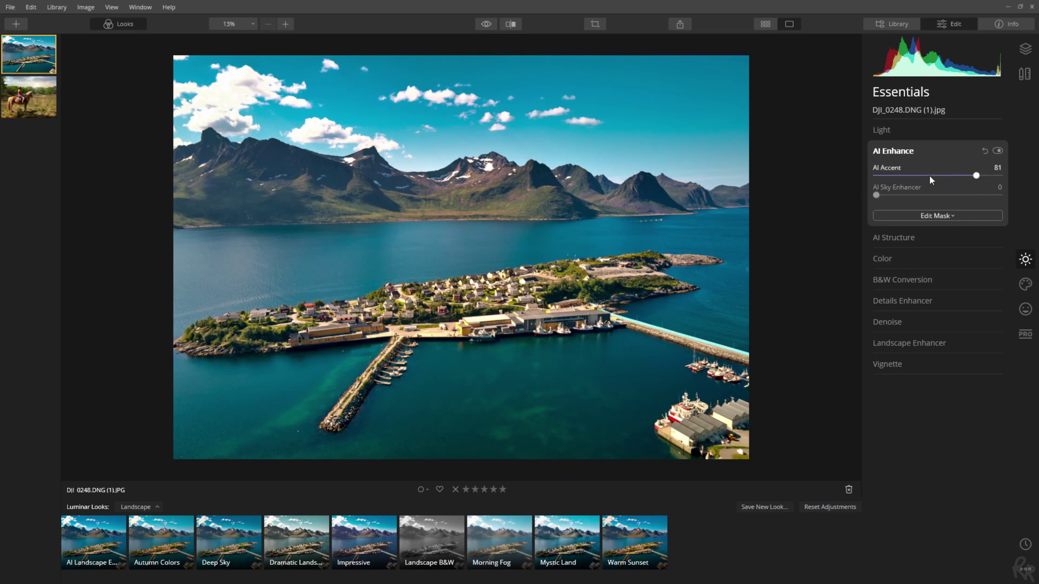
left_click_drag(978, 178, 906, 180)
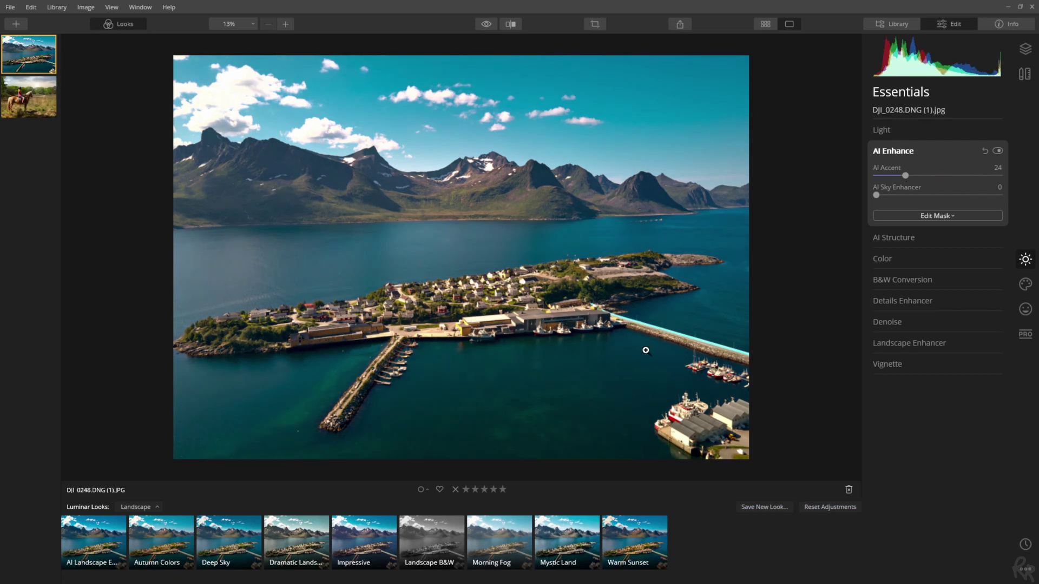
left_click(918, 151)
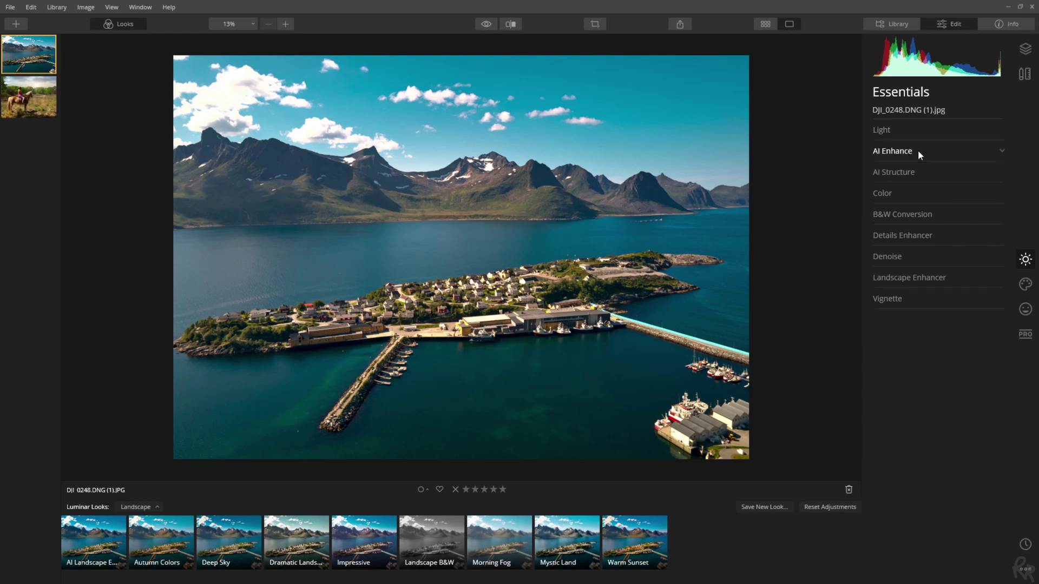
Set AI Structure Amount to 32 and Boost to 61
left_click(896, 173)
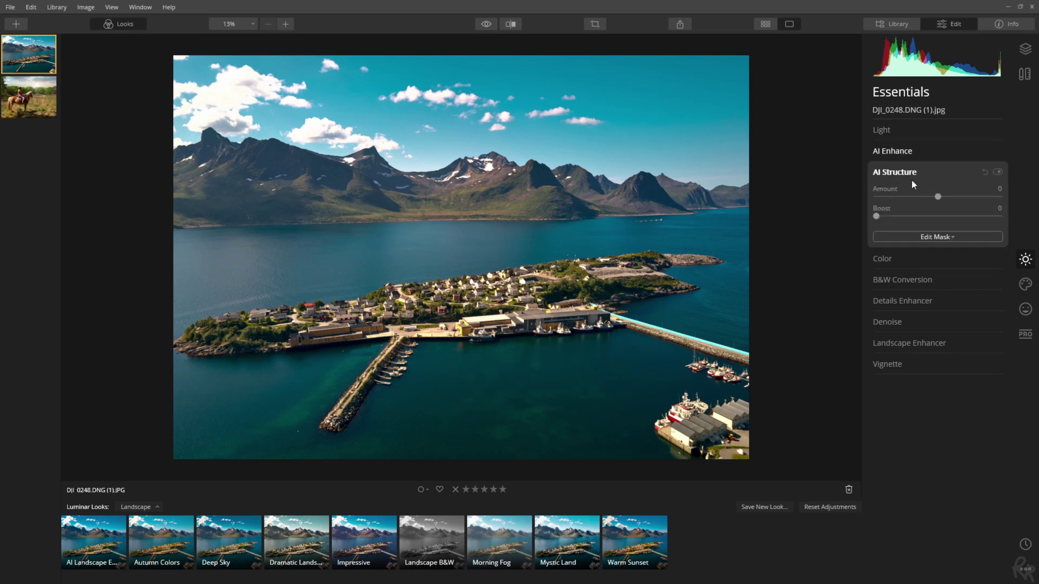
left_click_drag(938, 197, 877, 198)
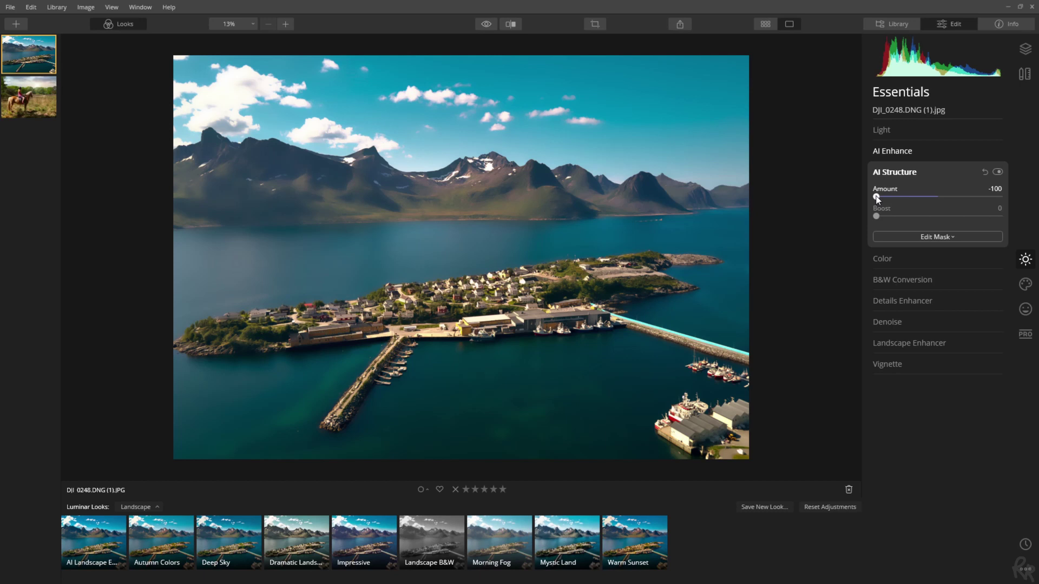
left_click_drag(877, 198, 958, 204)
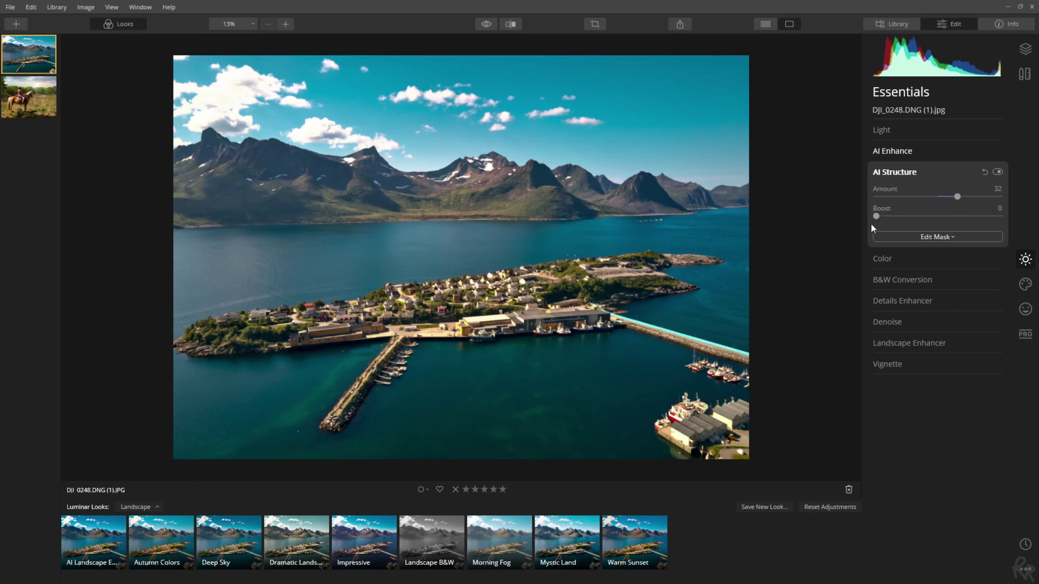
left_click_drag(878, 217, 1009, 214)
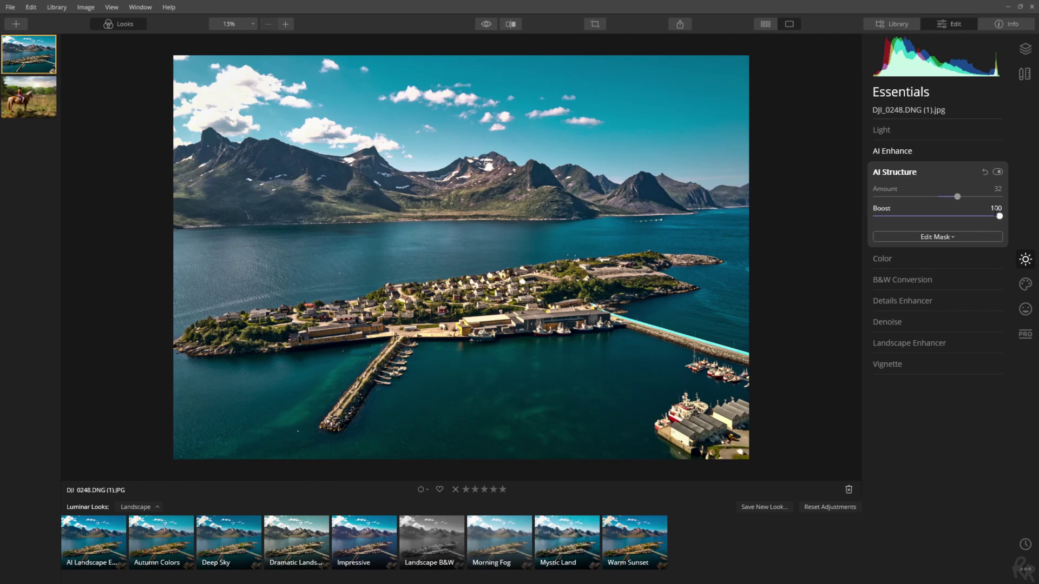
left_click_drag(1000, 217, 956, 216)
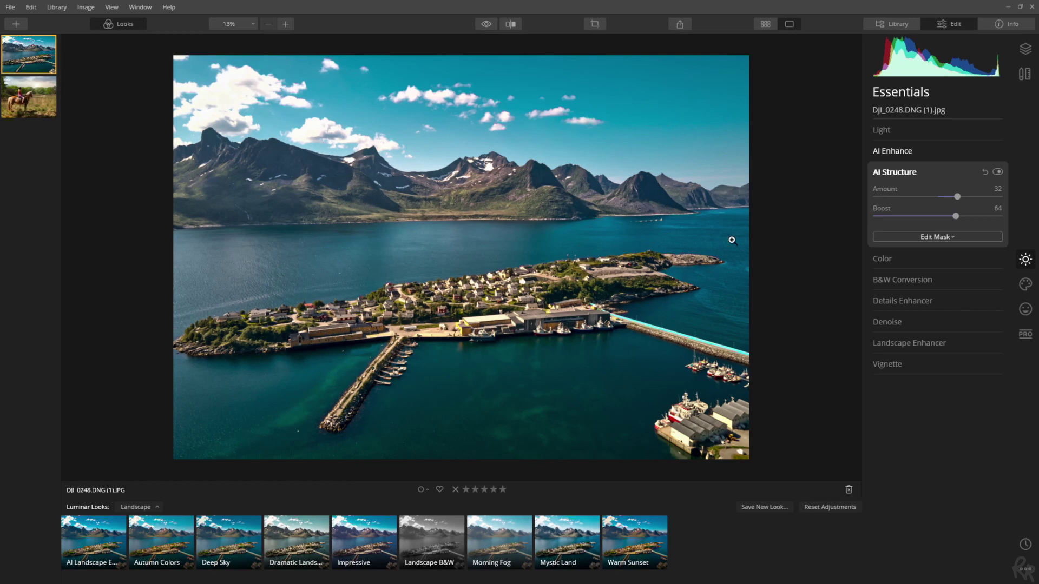
left_click_drag(958, 217, 952, 217)
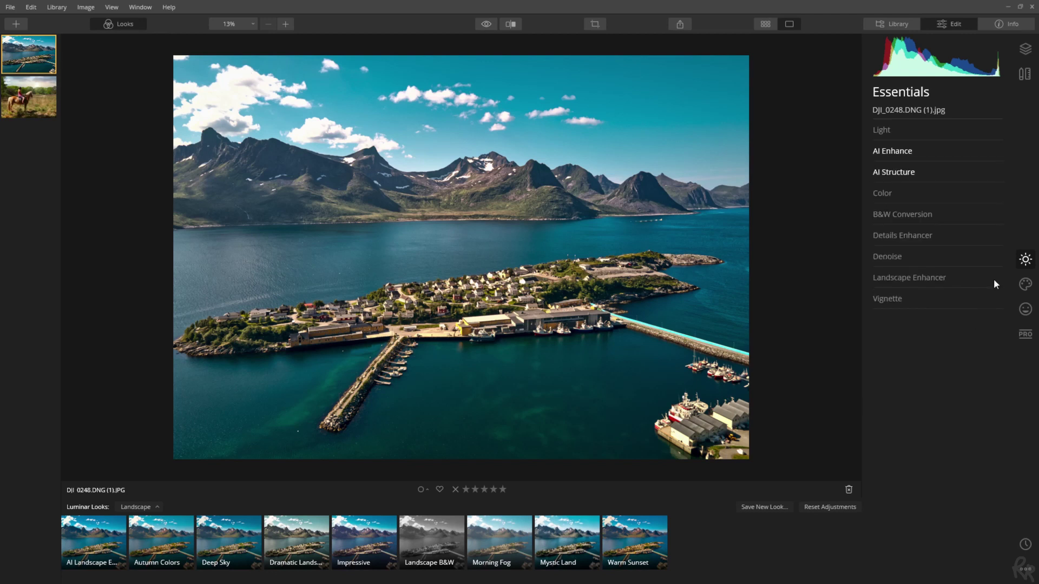
Open Sunrays in the Creative tools and start placing the sun centre
left_click(1026, 285)
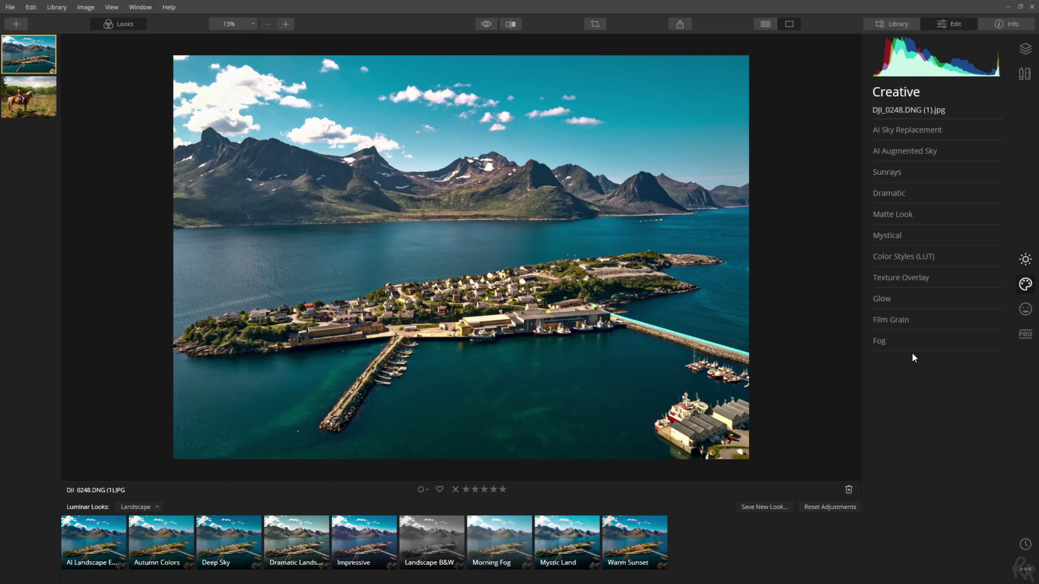
left_click(896, 174)
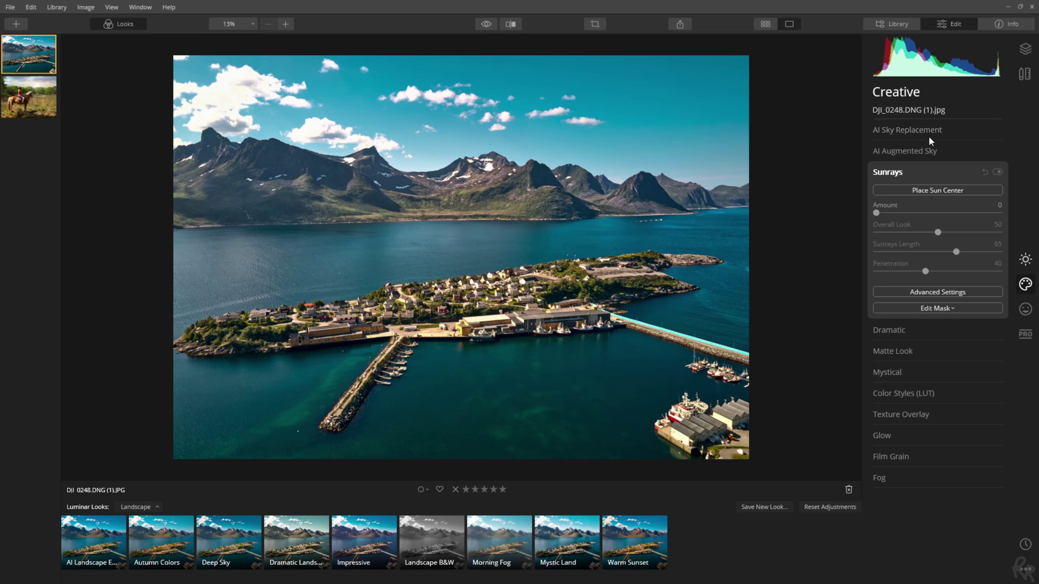
left_click(936, 190)
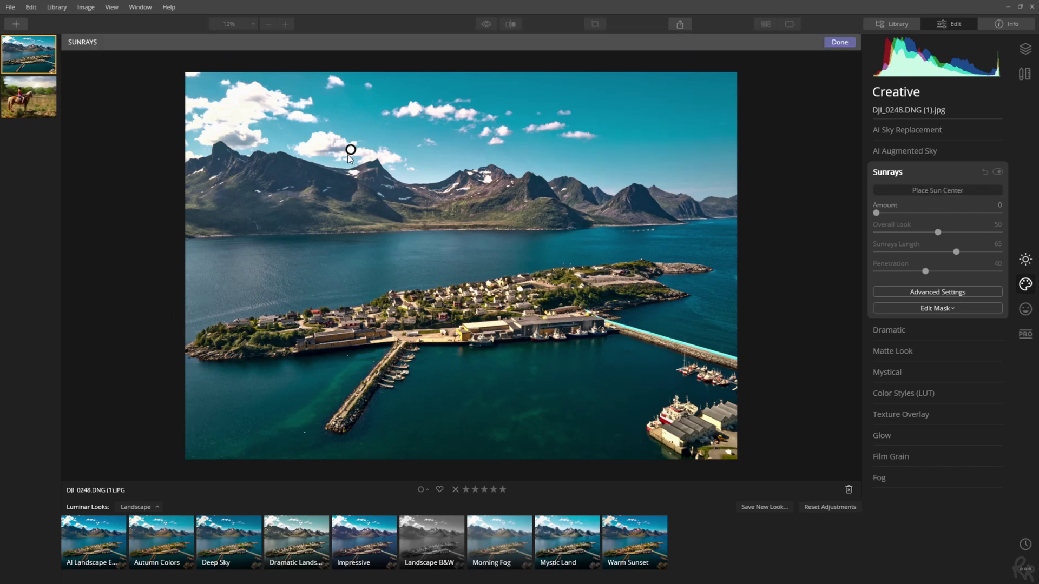
Place the sun centre in the top-left sky corner and set Sunrays Amount to 20
left_click_drag(350, 149, 189, 76)
mouse_move(876, 213)
left_mouse_down()
mouse_move(1015, 210)
mouse_move(853, 213)
mouse_move(1000, 213)
mouse_move(882, 210)
mouse_move(892, 214)
left_mouse_up()
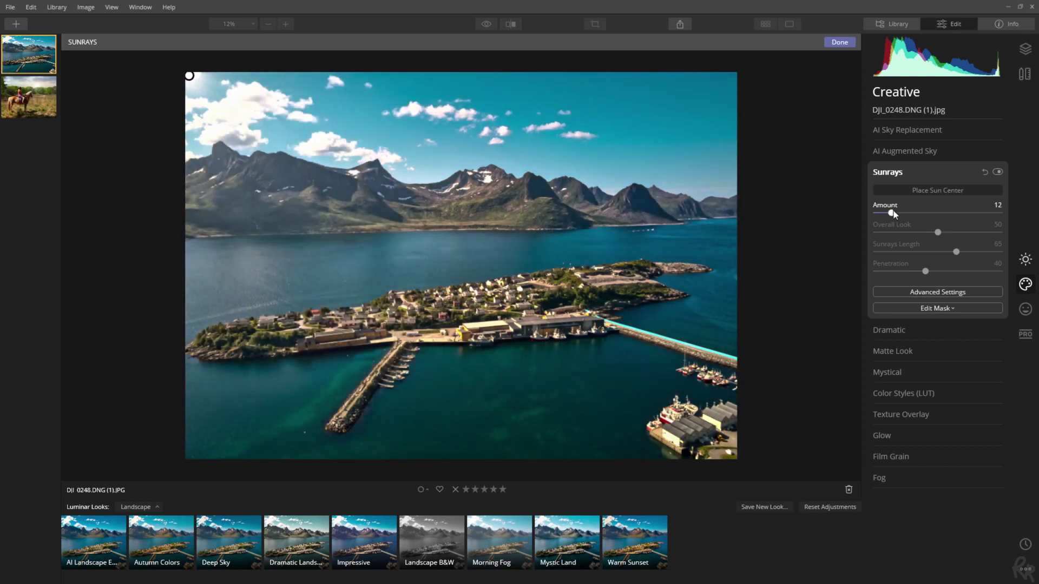
left_click_drag(903, 217, 904, 216)
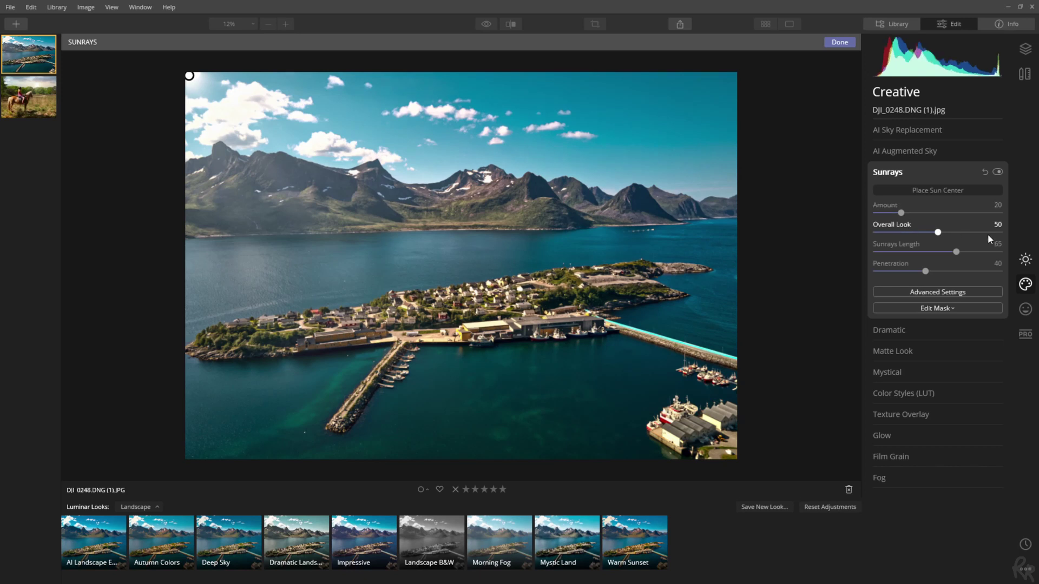
Set Sunrays Overall Look to 60, Length to 50 and Penetration to 100
left_click_drag(962, 230, 999, 233)
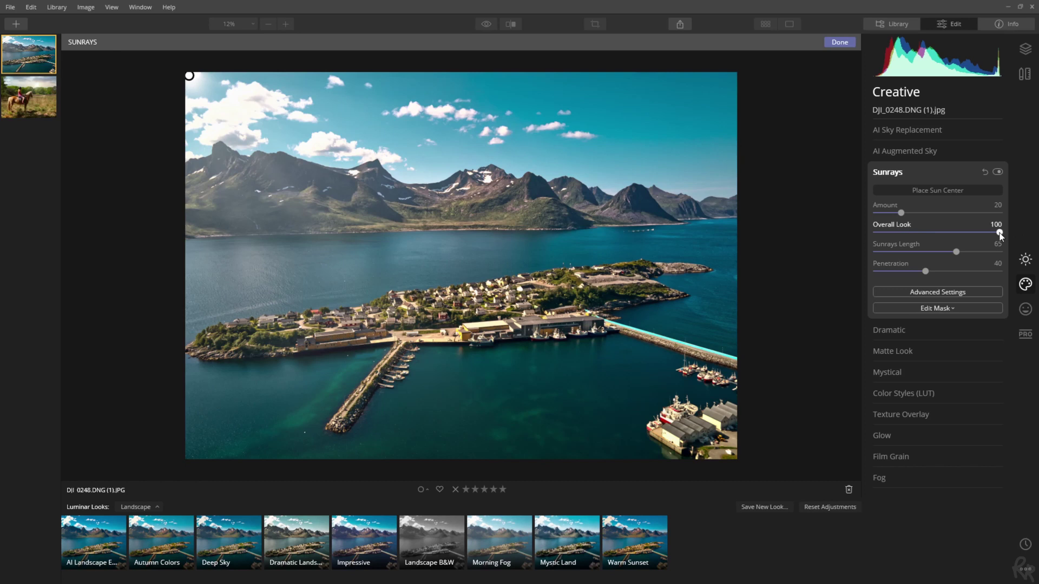
left_click_drag(1000, 233, 953, 239)
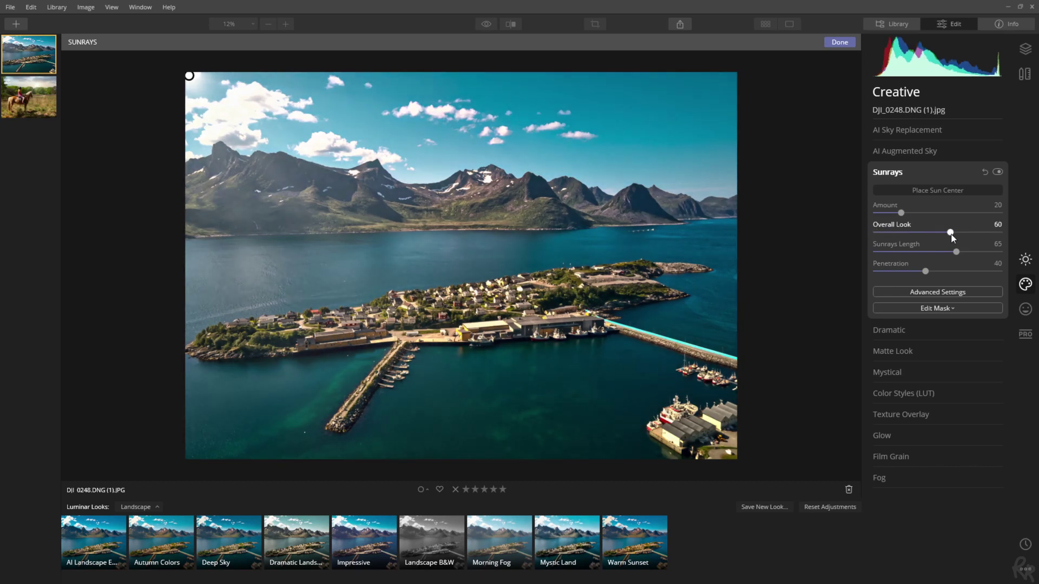
mouse_move(957, 253)
left_mouse_down()
mouse_move(1012, 247)
mouse_move(861, 250)
mouse_move(1007, 252)
mouse_move(920, 256)
mouse_move(941, 262)
left_mouse_up()
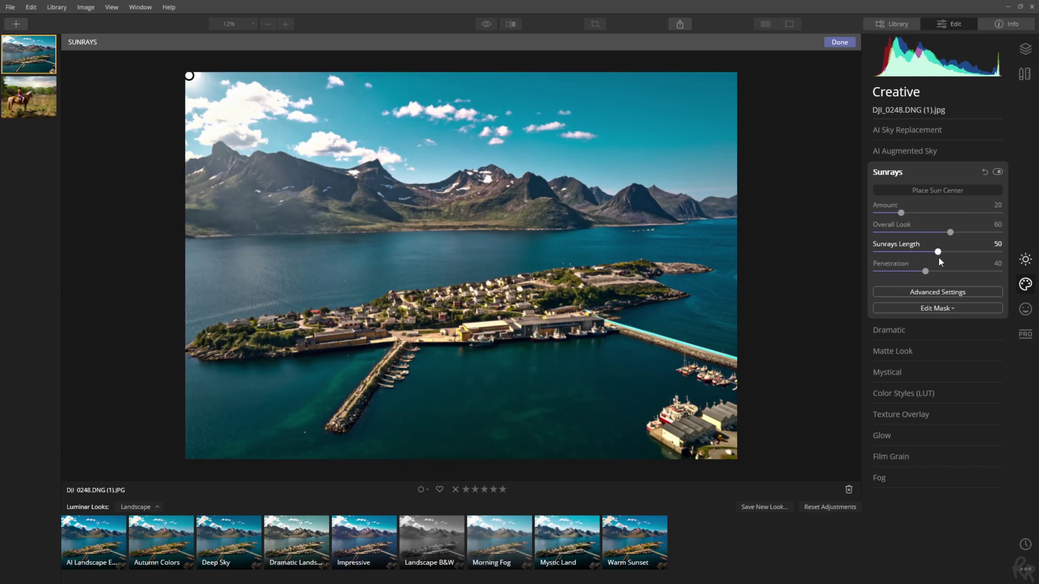
mouse_move(926, 271)
left_mouse_down()
mouse_move(999, 271)
mouse_move(848, 273)
mouse_move(1019, 279)
mouse_move(850, 270)
mouse_move(940, 273)
left_mouse_up()
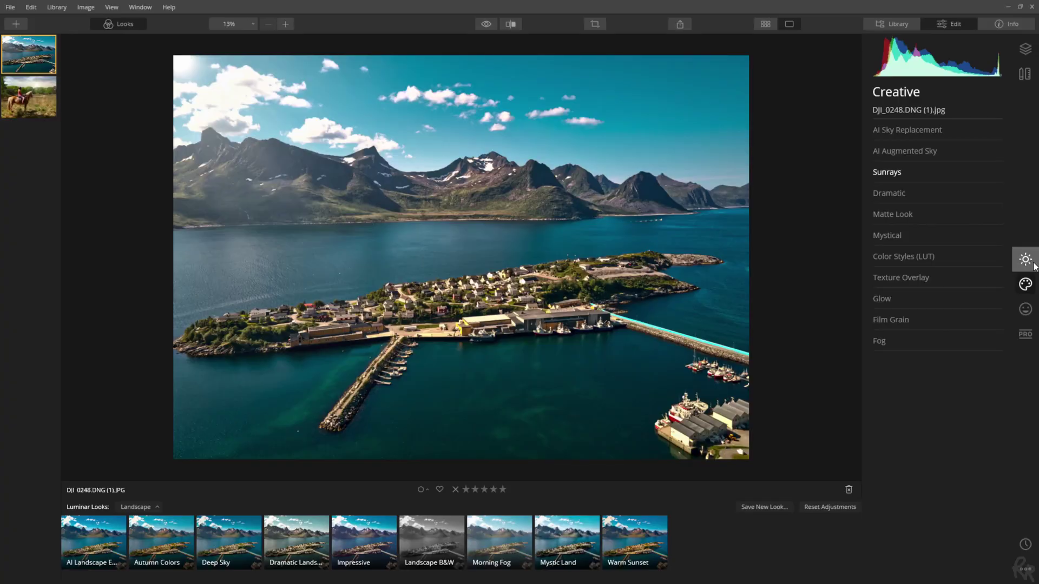
Return to the Essentials tools with the top-left sunrays applied
left_click(1033, 262)
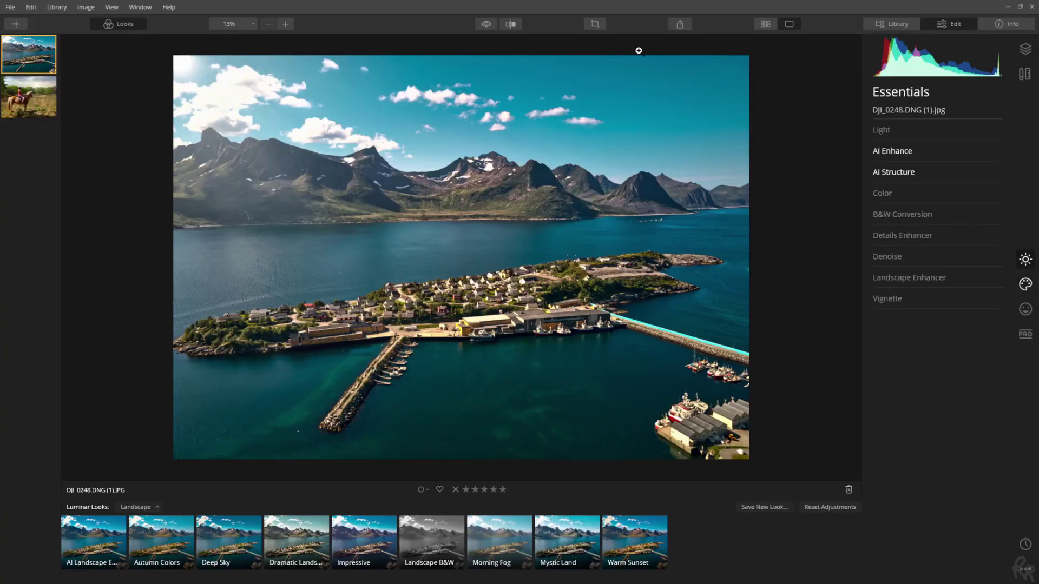
Turn on the before/after split and sweep the divider to compare original and edited photo
left_click(511, 25)
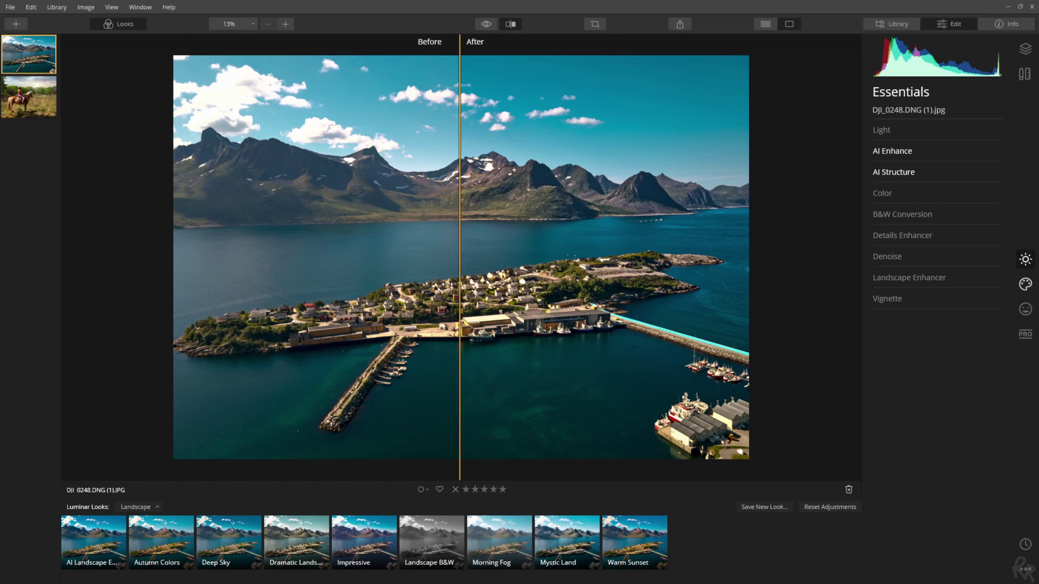
left_click_drag(463, 284, 181, 228)
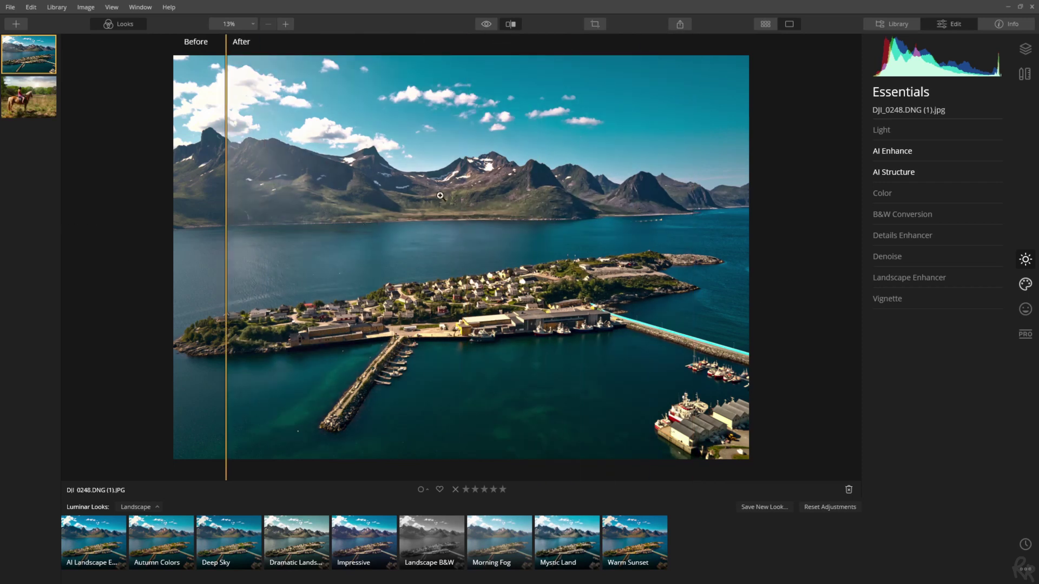
left_click_drag(229, 278, 773, 288)
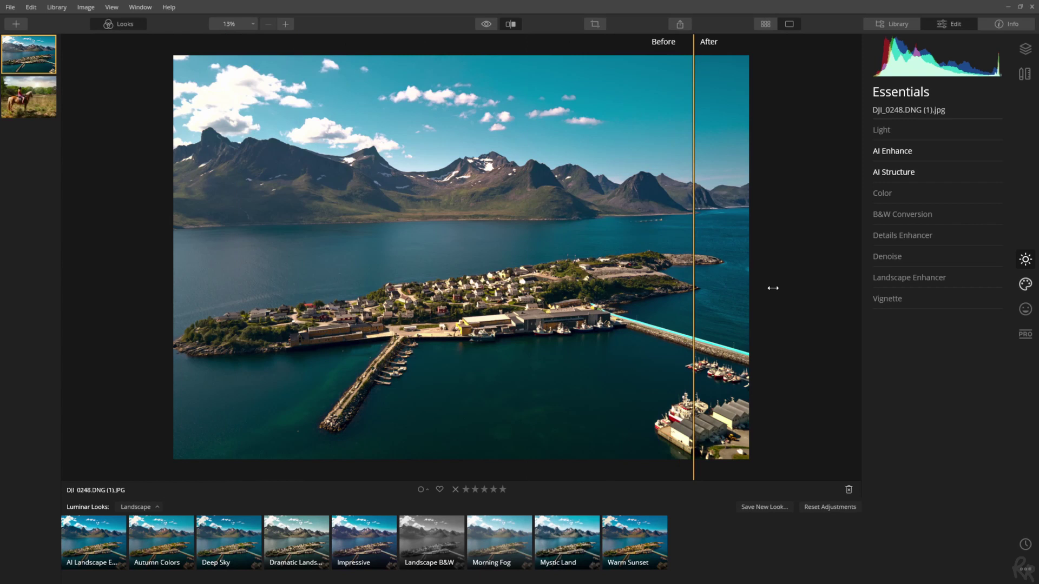
left_click_drag(690, 288, 212, 265)
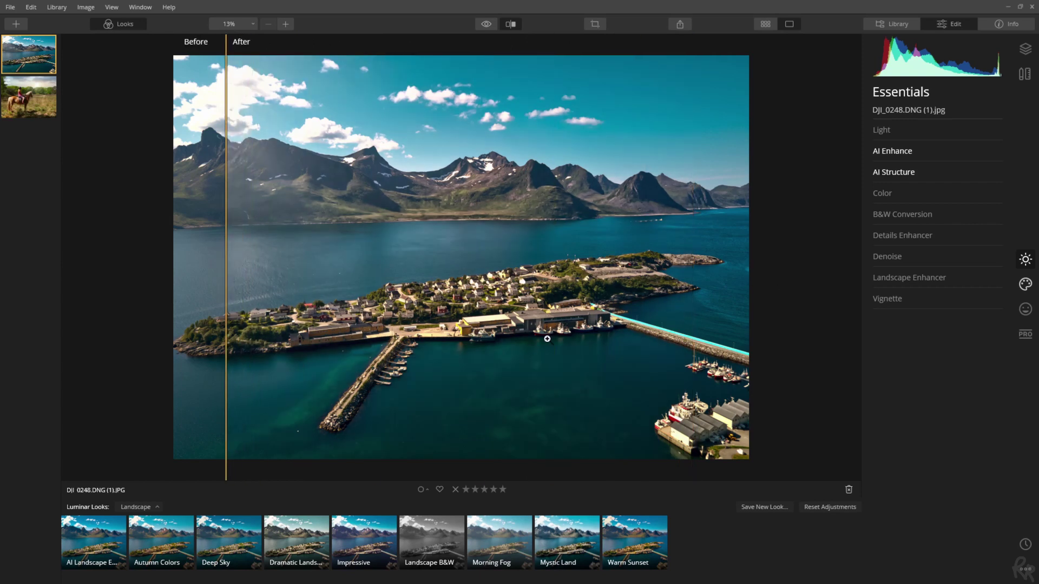